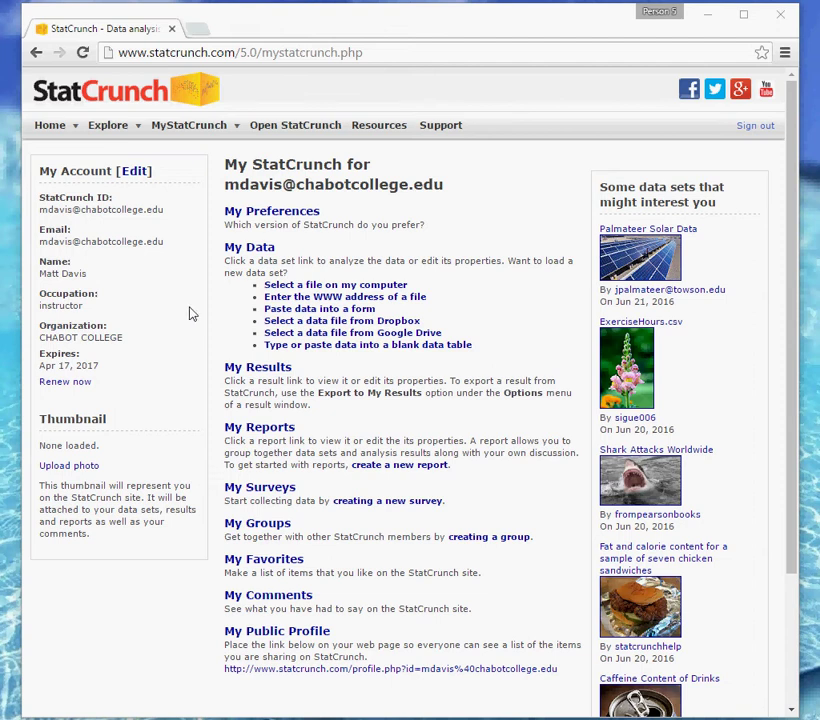
Step: Go to the Explore page with its Data, Results, Reports, Surveys and Groups categories
{"action": "left_click", "coordinate": [106, 133]}
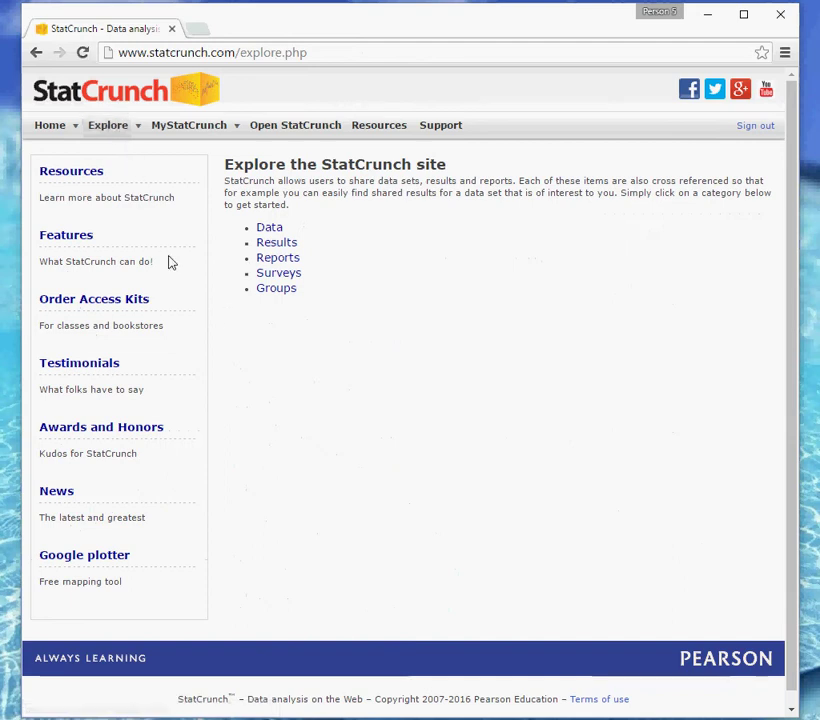
Step: Search StatCrunch groups for 'chabot' to list the 4 matching groups
{"action": "left_click", "coordinate": [280, 292]}
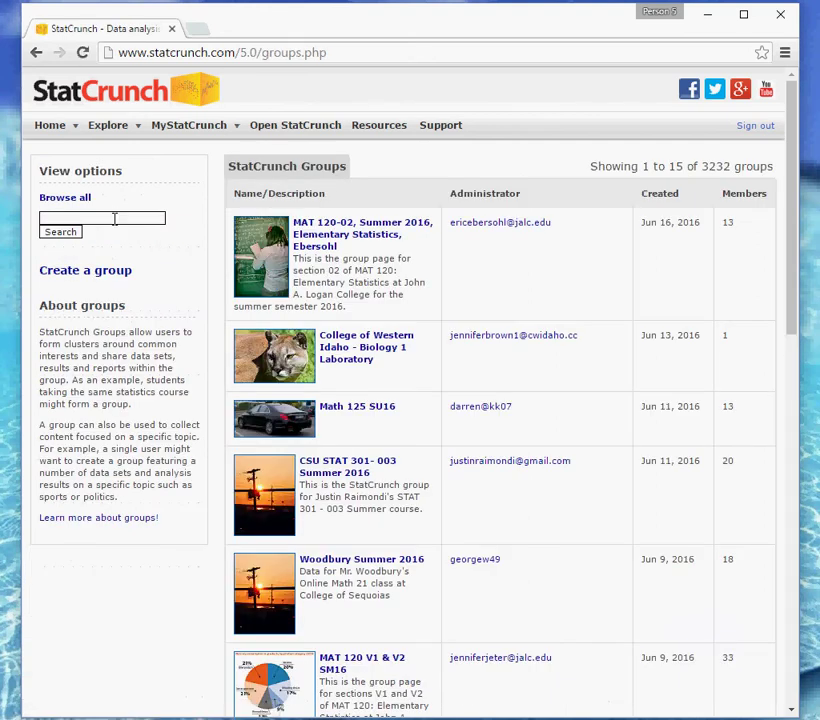
{"action": "left_click", "coordinate": [114, 218]}
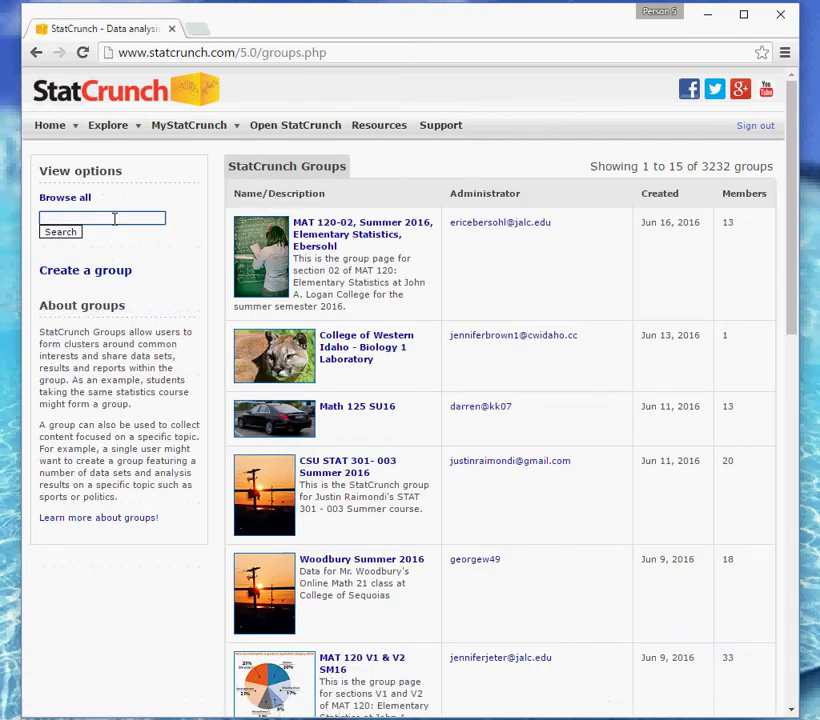
{"action": "type", "text": "chabot"}
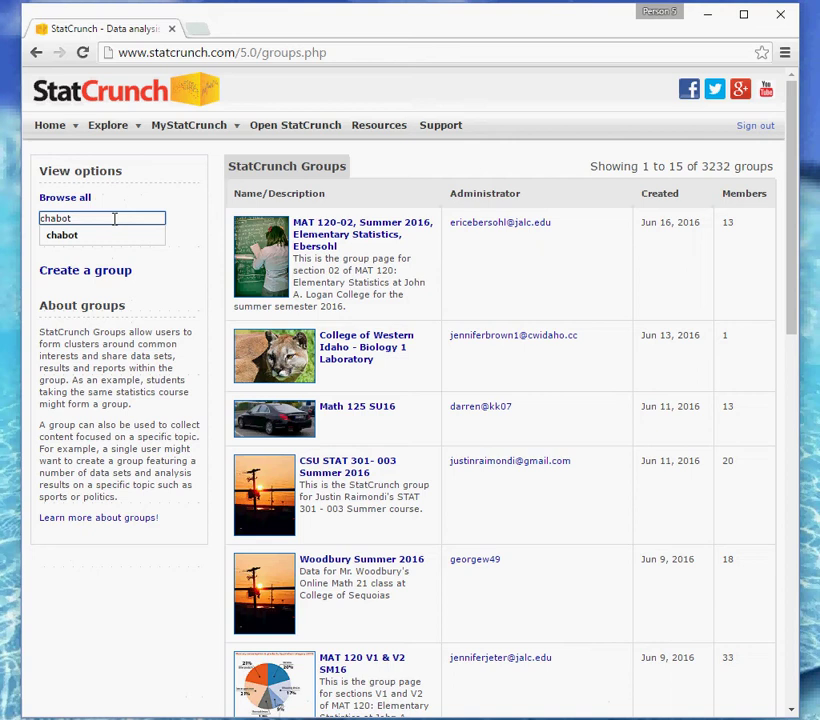
{"action": "key", "text": "Return"}
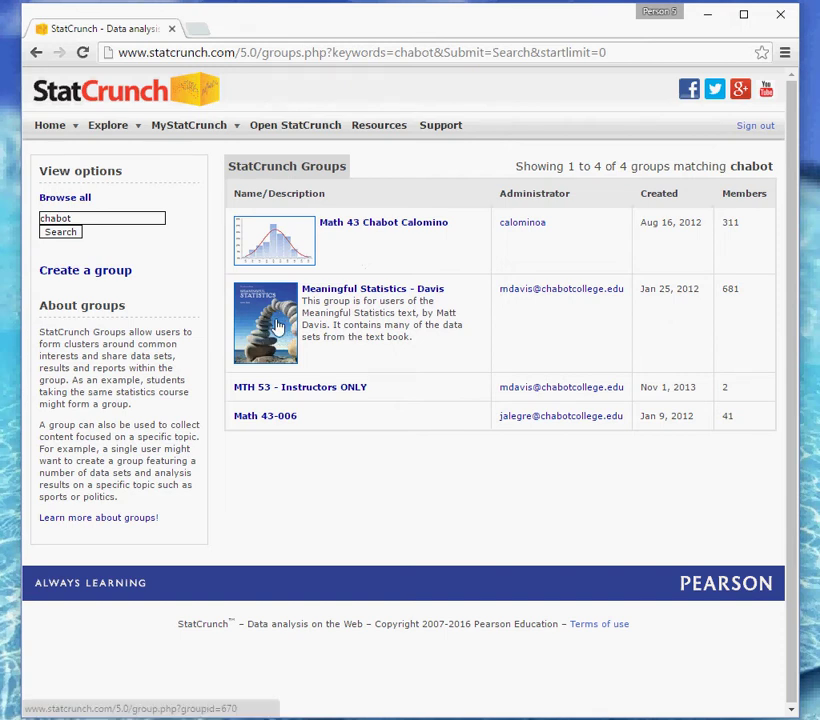
Step: View the Meaningful Statistics - Davis group page, then return to My StatCrunch
{"action": "left_click", "coordinate": [383, 292]}
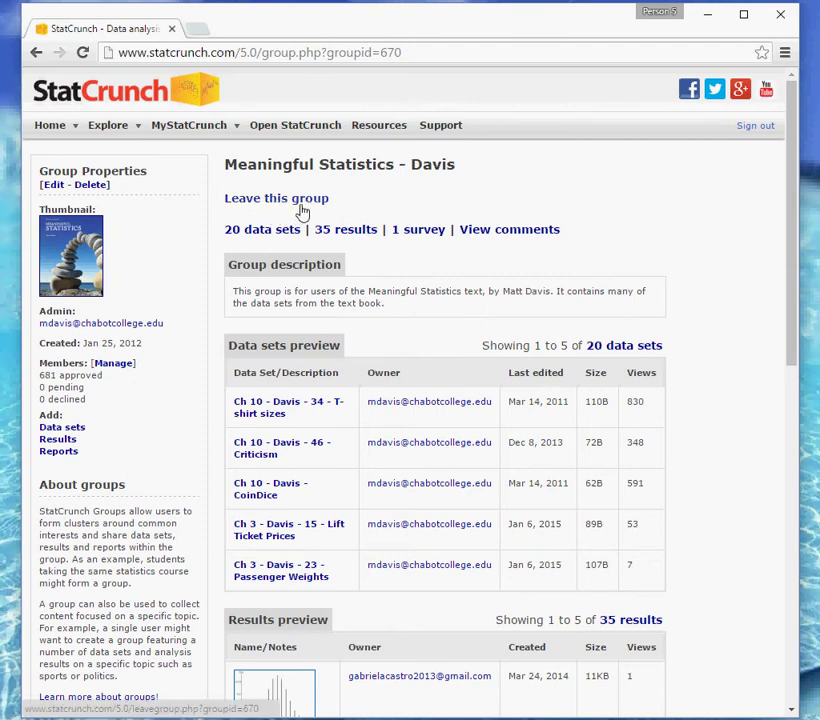
{"action": "left_click", "coordinate": [303, 210]}
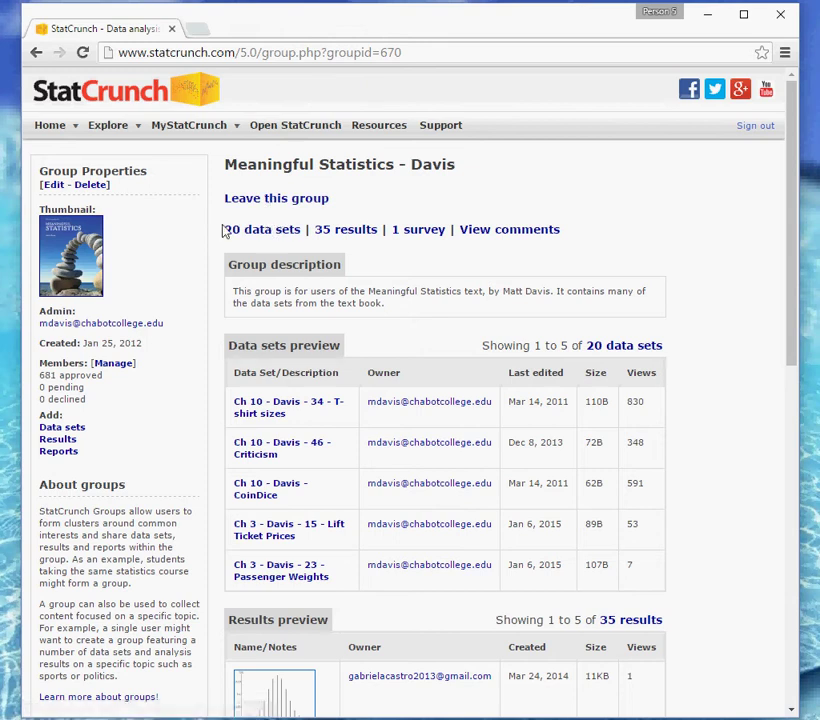
{"action": "left_click", "coordinate": [192, 134]}
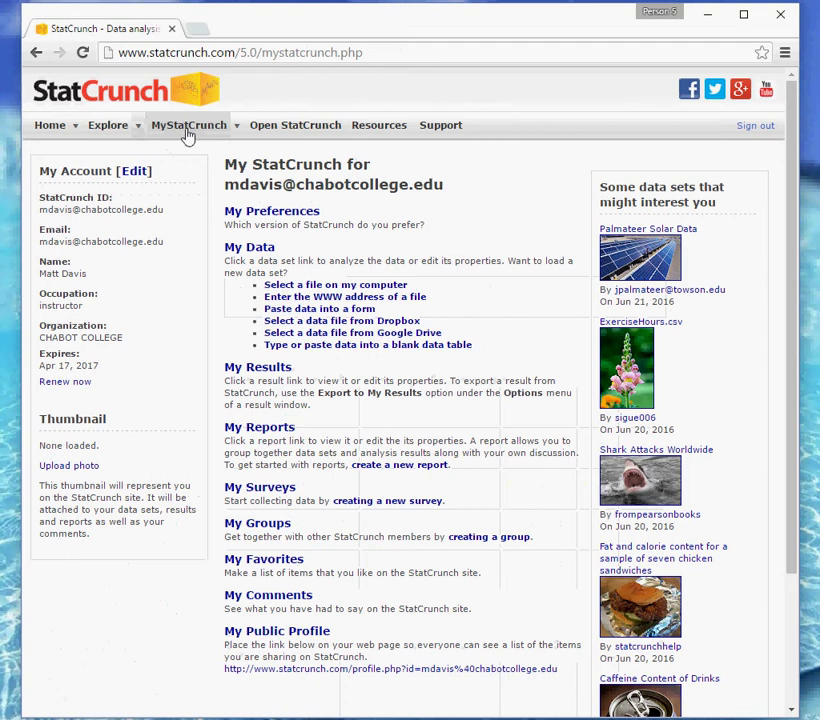
Step: From My Groups, open Meaningful Statistics - Davis and list its 20 data sets
{"action": "left_click", "coordinate": [269, 533]}
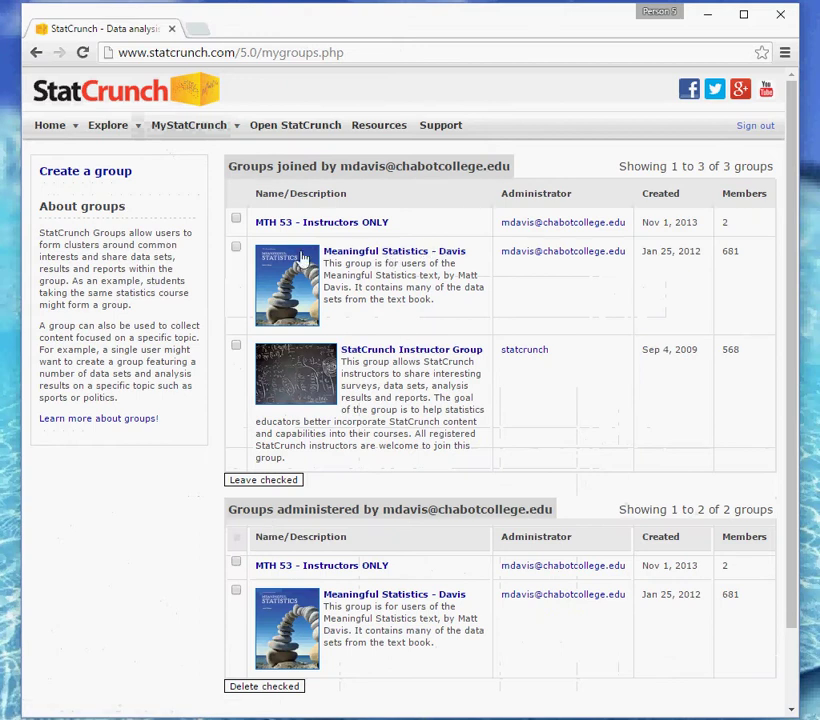
{"action": "left_click", "coordinate": [388, 256]}
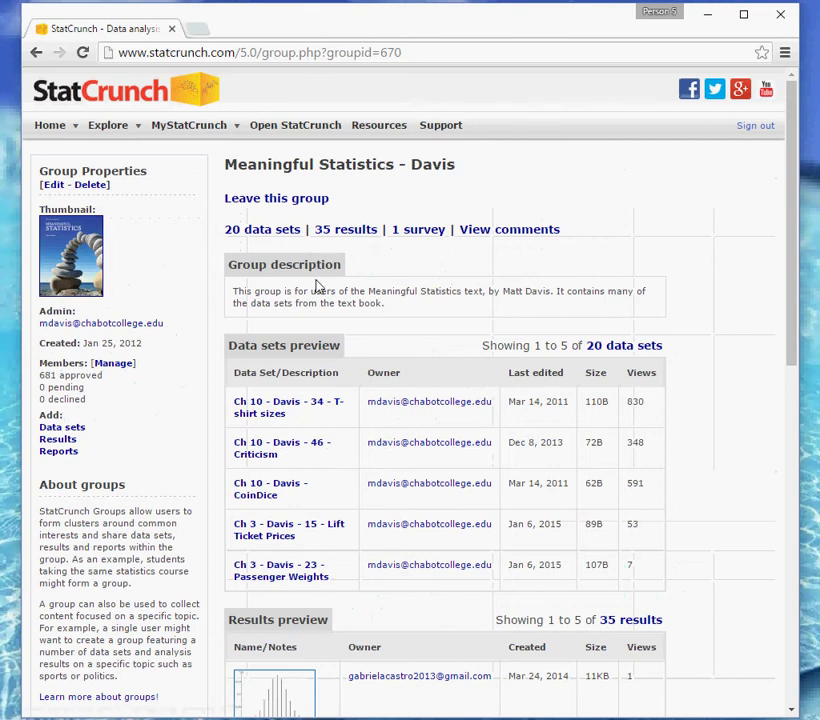
{"action": "left_click", "coordinate": [277, 233]}
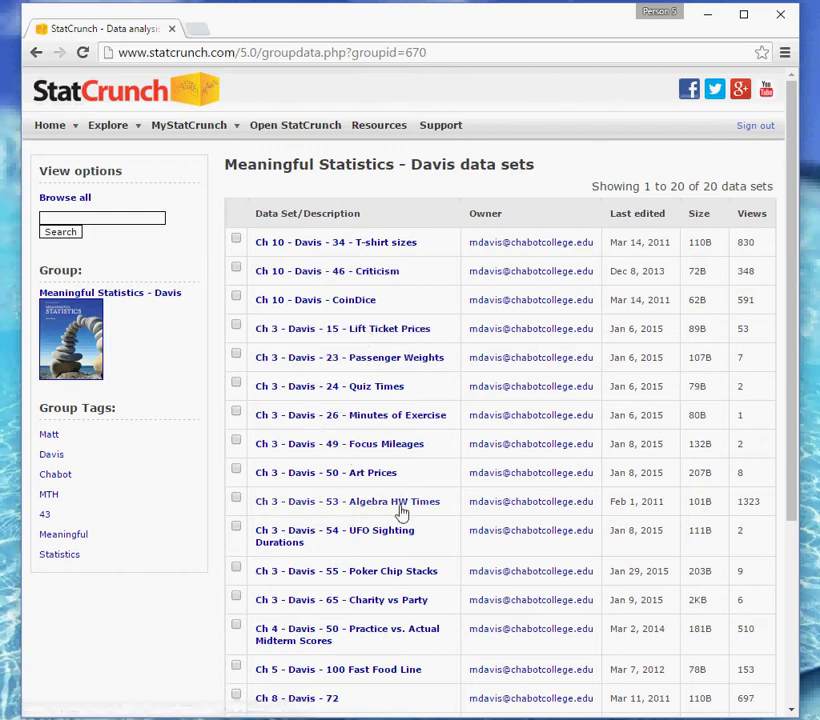
Step: Open the 'Ch 3 - Davis - 53 - Algebra HW Times' data set with its 22 values
{"action": "left_click", "coordinate": [300, 511]}
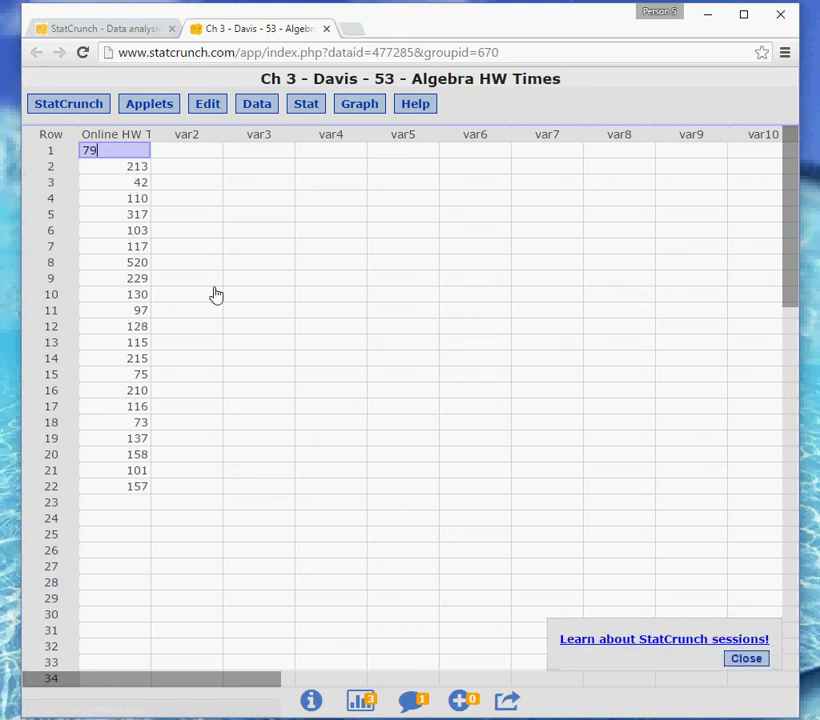
Step: Widen the Online HW Times column so its full heading is visible
{"action": "left_click", "coordinate": [126, 151]}
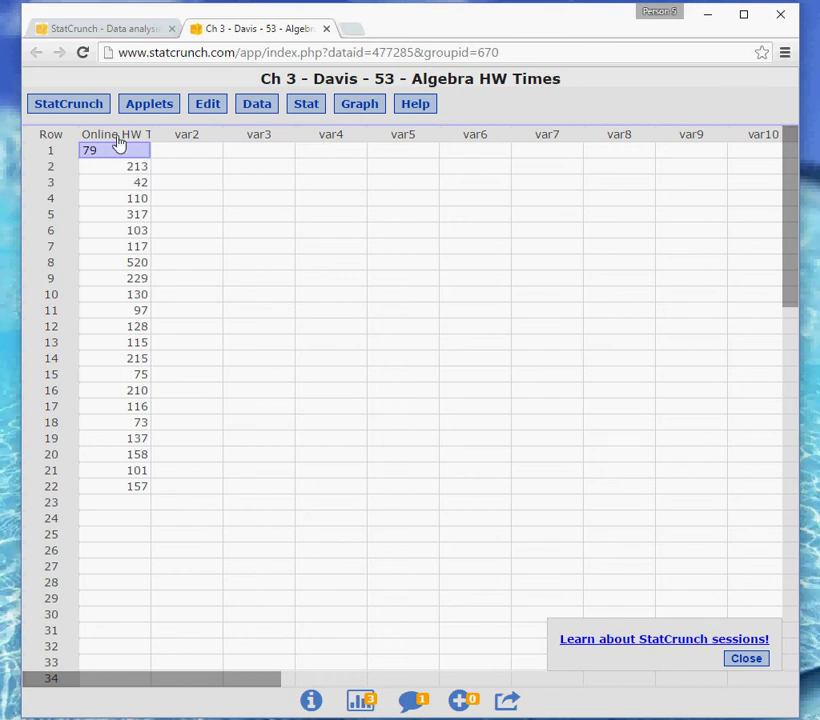
{"action": "left_click_drag", "start_coordinate": [155, 135], "coordinate": [213, 142]}
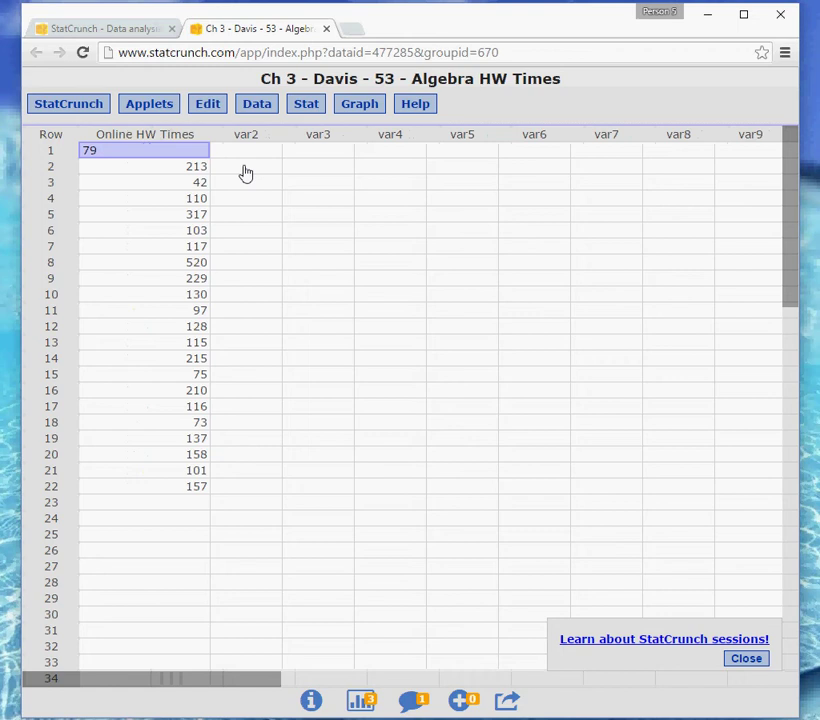
{"action": "left_click", "coordinate": [402, 183]}
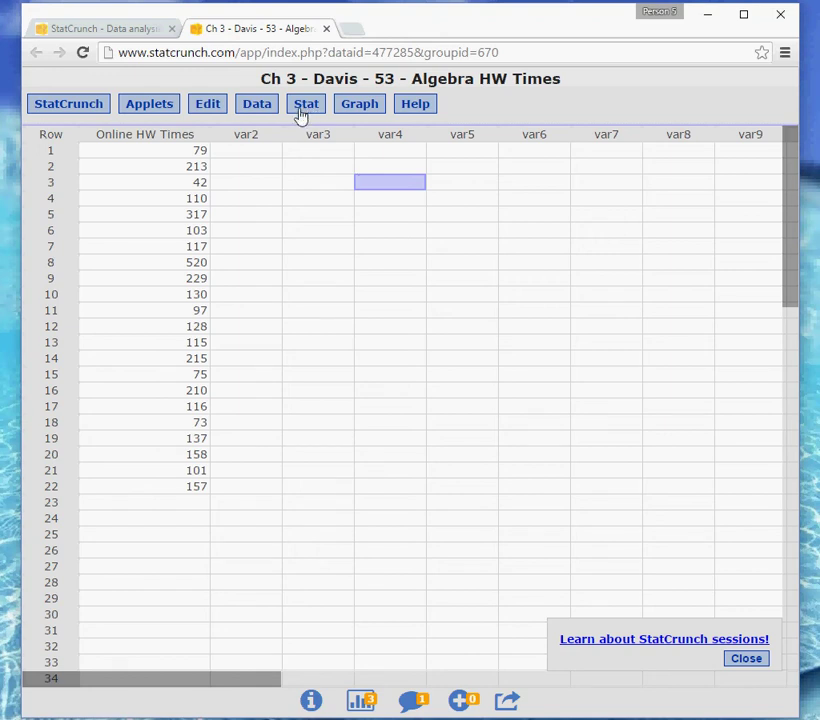
Step: Set up Summary Stats for the Online HW Times column with Mean selected
{"action": "left_click", "coordinate": [307, 110]}
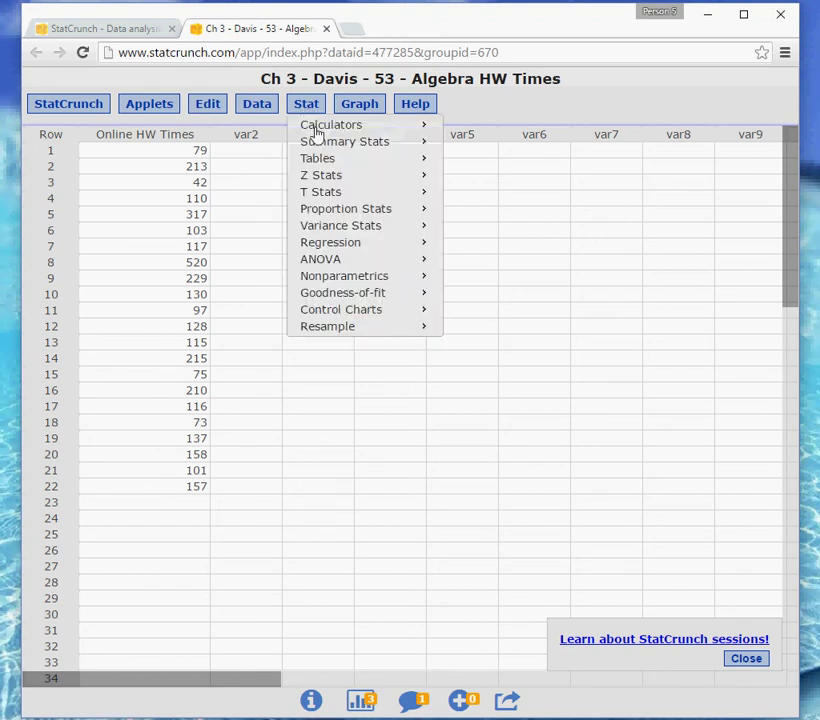
{"action": "mouse_move", "coordinate": [316, 147]}
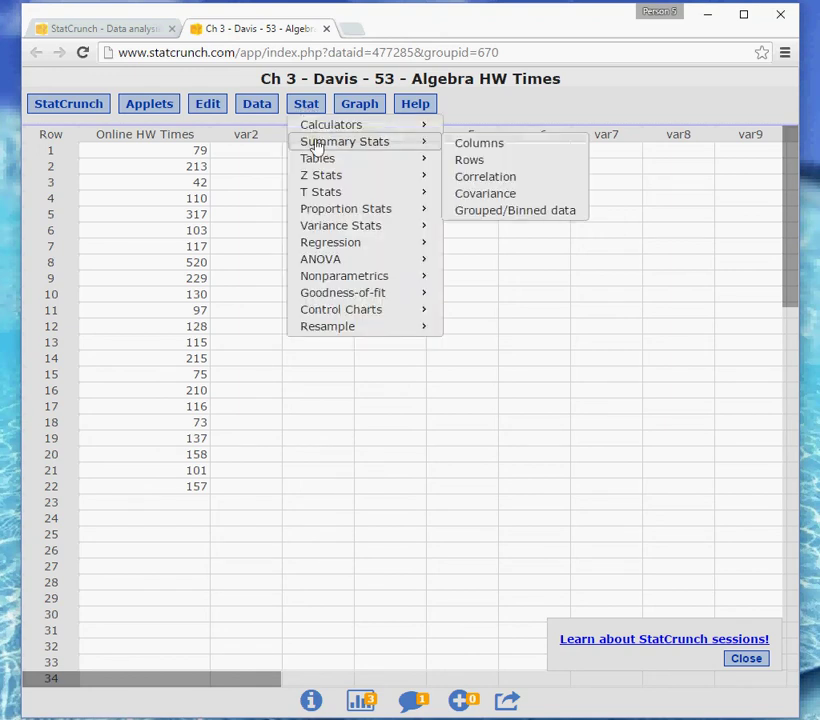
{"action": "left_click", "coordinate": [483, 146]}
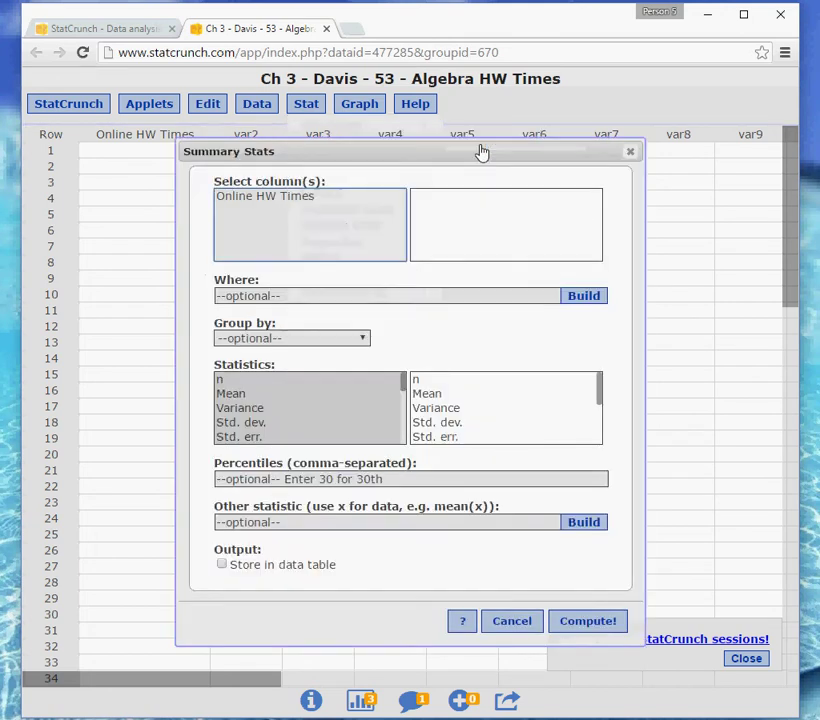
{"action": "left_click", "coordinate": [260, 199]}
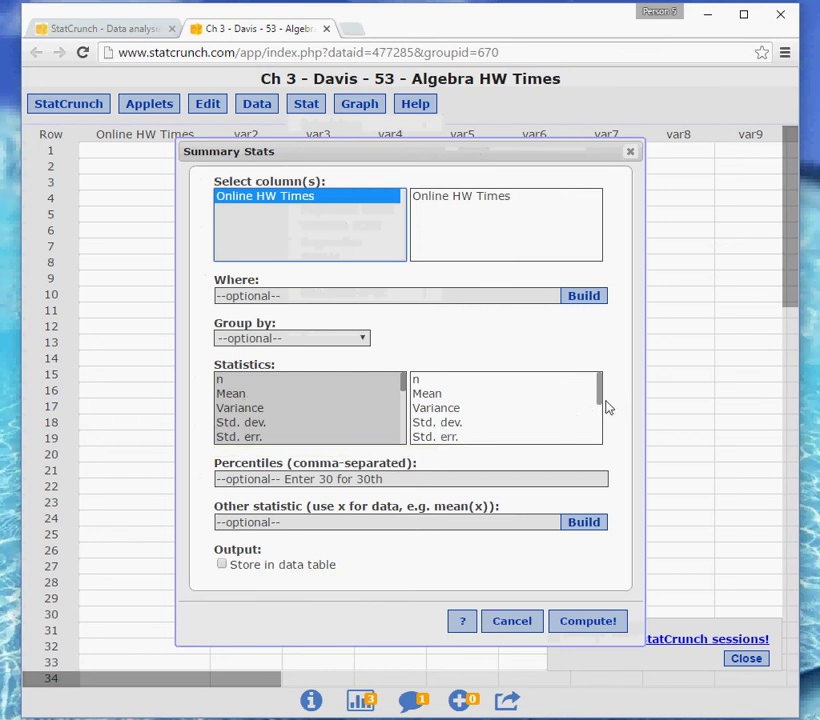
{"action": "mouse_move", "coordinate": [600, 403]}
{"action": "left_mouse_down"}
{"action": "mouse_move", "coordinate": [598, 448]}
{"action": "mouse_move", "coordinate": [595, 397]}
{"action": "left_mouse_up"}
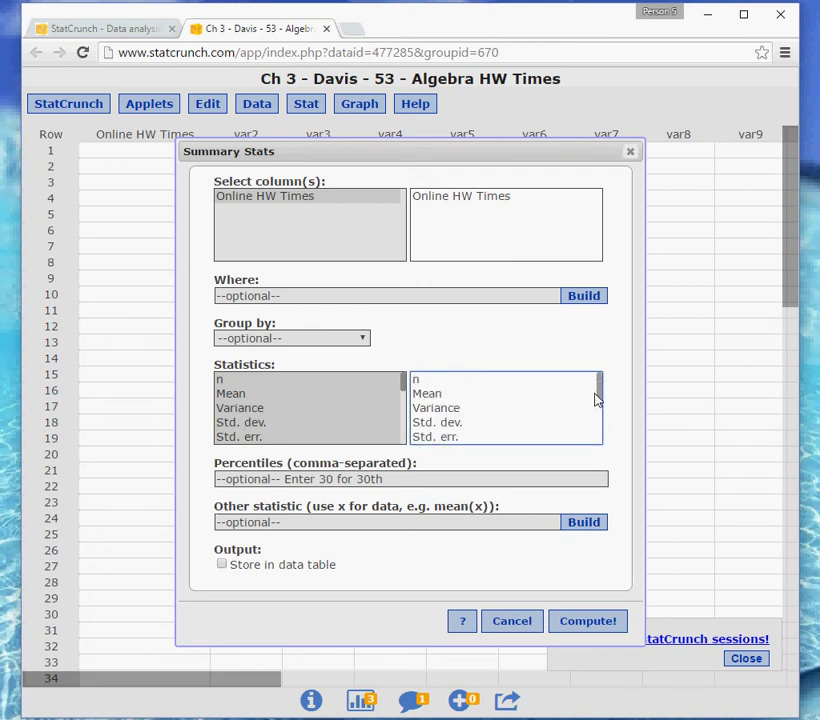
{"action": "left_click", "coordinate": [241, 396]}
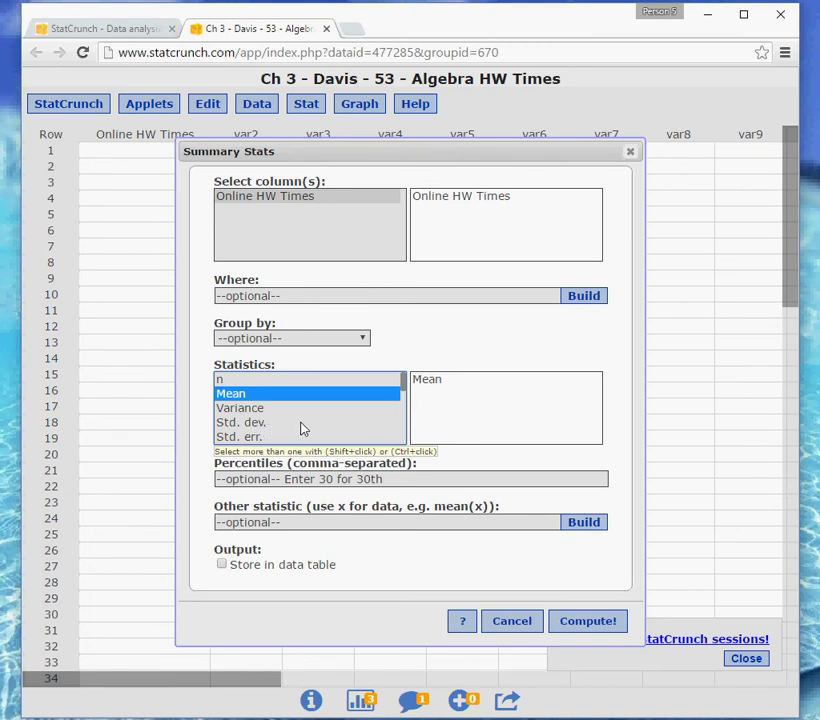
{"action": "left_click_drag", "start_coordinate": [405, 388], "coordinate": [398, 435]}
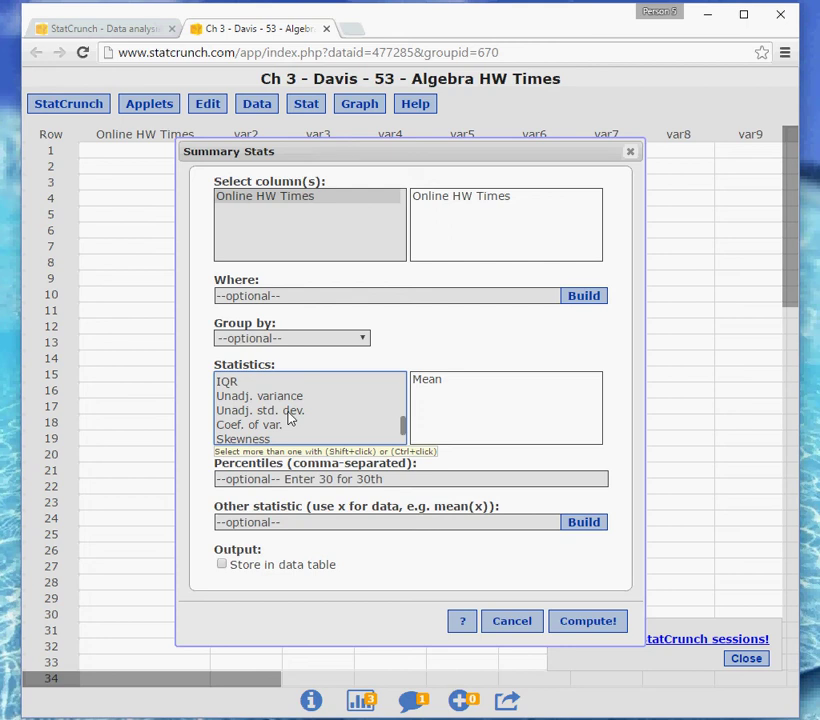
{"action": "left_click", "coordinate": [290, 413]}
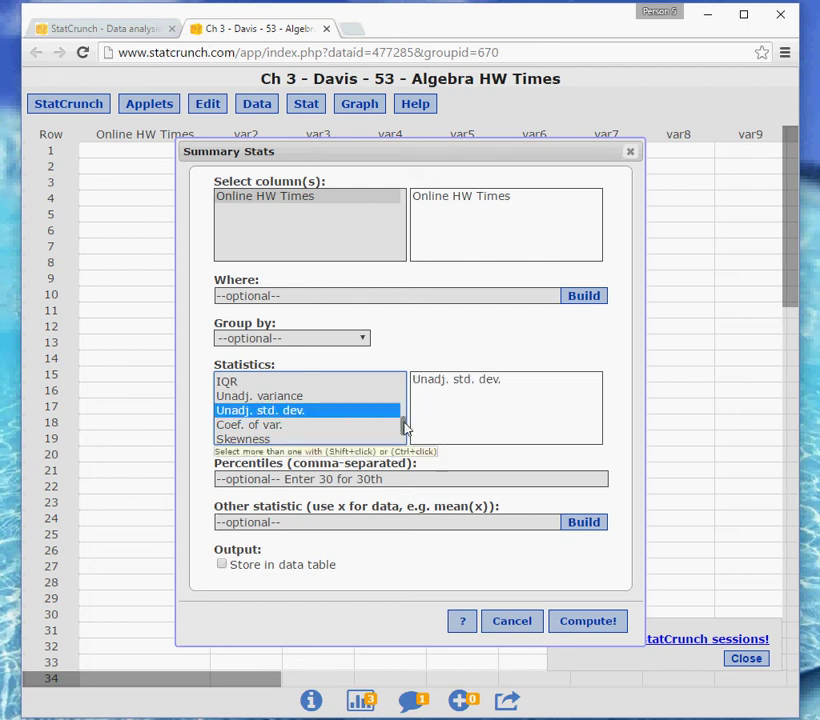
{"action": "left_click_drag", "start_coordinate": [406, 428], "coordinate": [405, 381]}
{"action": "left_click", "coordinate": [234, 394]}
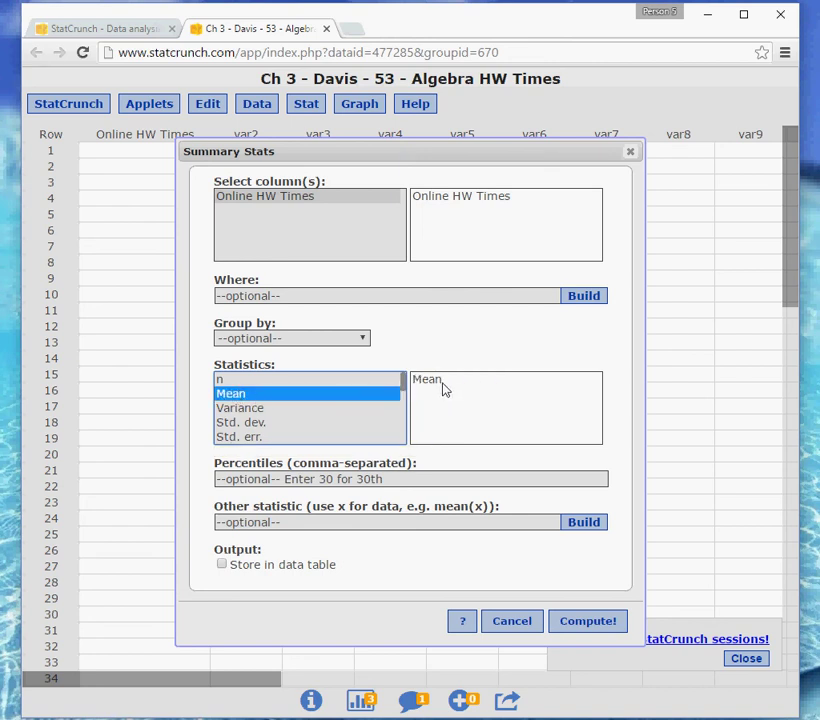
{"action": "left_click_drag", "start_coordinate": [403, 392], "coordinate": [406, 437]}
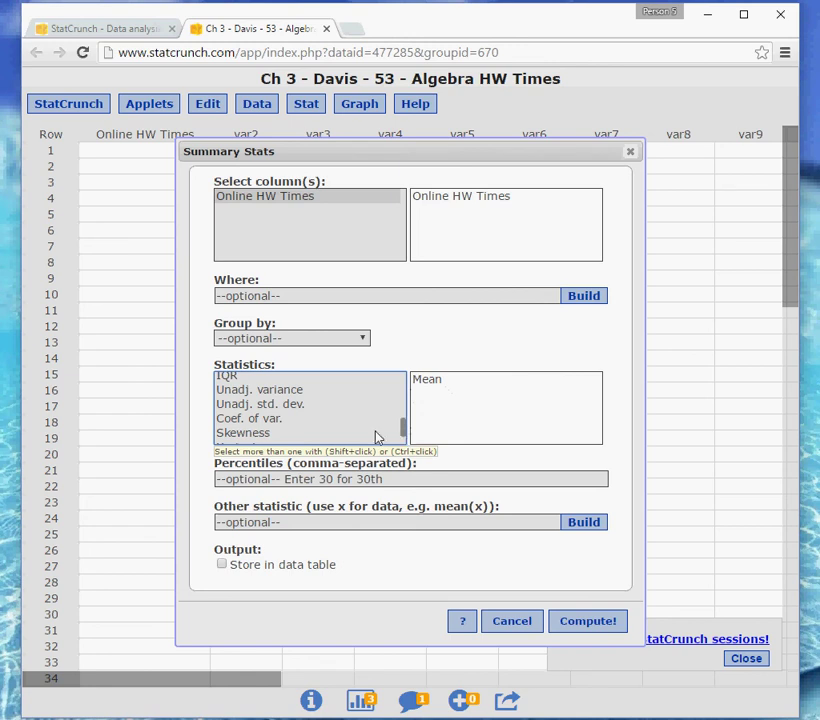
Step: Add Unadj. std. dev. and Min to Mean and compute: mean 156.45455, std. dev. 100.86477, min 42
{"action": "left_click", "coordinate": [288, 405]}
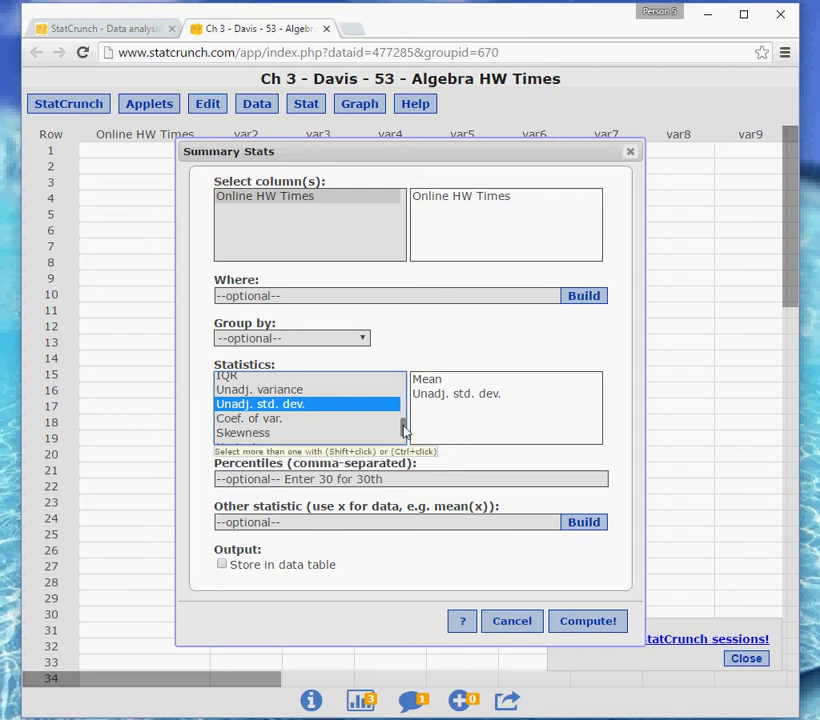
{"action": "left_click_drag", "start_coordinate": [405, 427], "coordinate": [405, 408]}
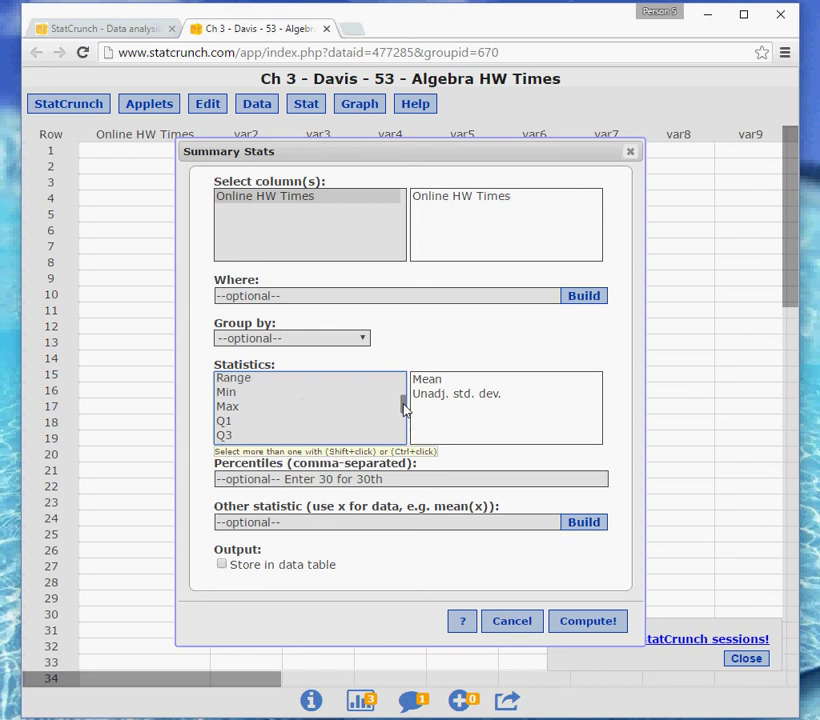
{"action": "left_click", "coordinate": [236, 393]}
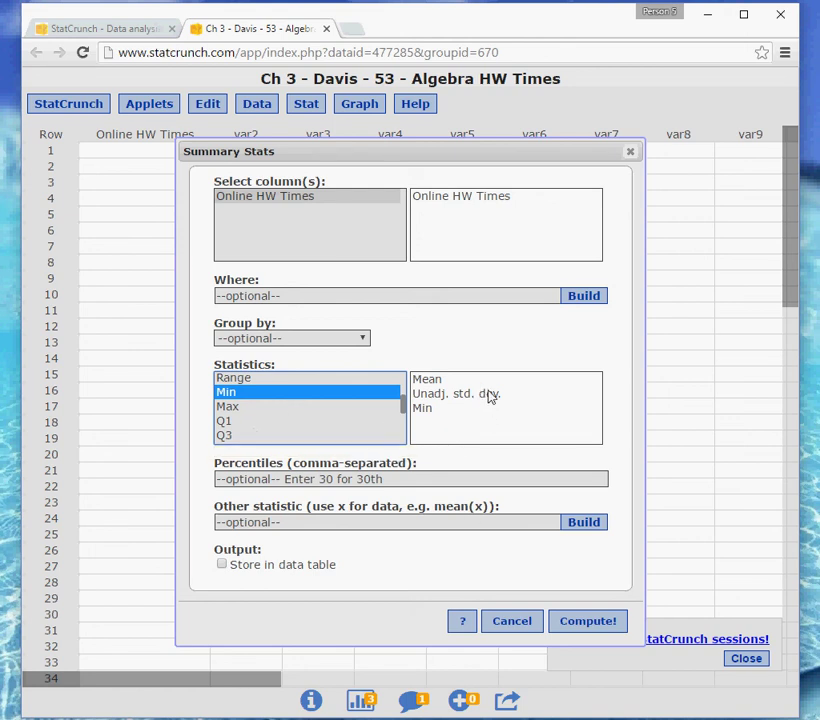
{"action": "left_click", "coordinate": [593, 623]}
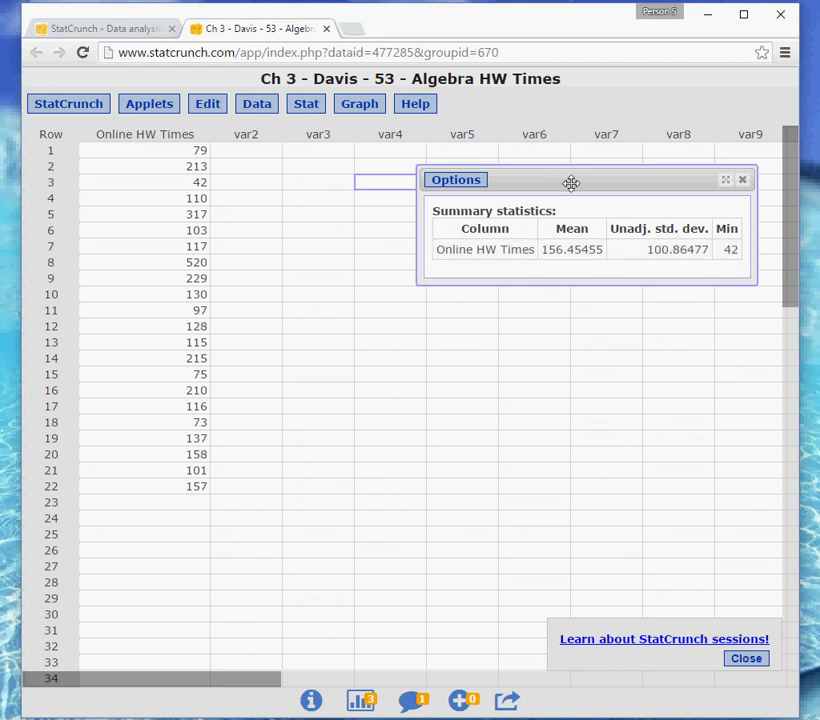
Step: Move the summary results window left over the empty data table columns
{"action": "left_click_drag", "start_coordinate": [575, 179], "coordinate": [455, 188]}
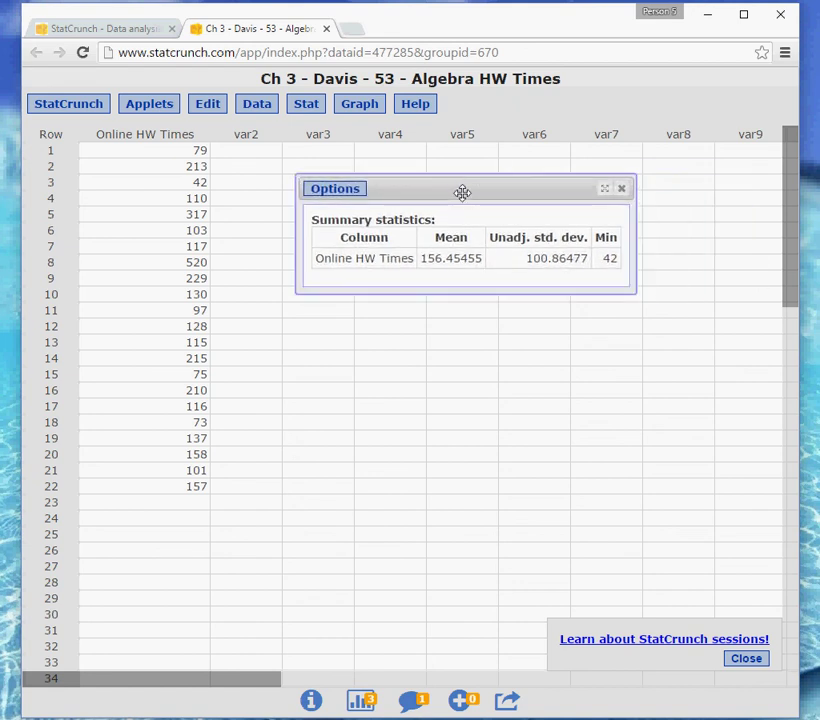